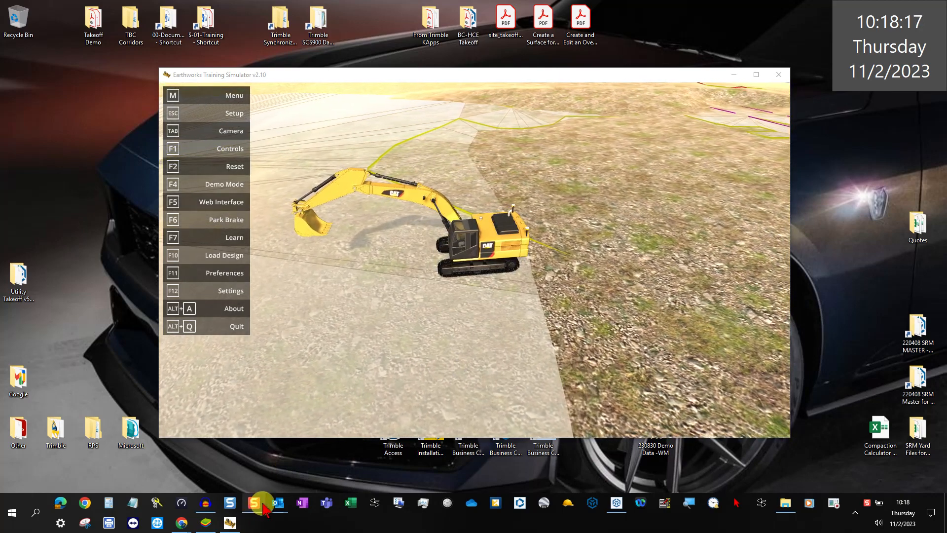
Leave the excavator simulation running and switch to Snagit Editor from the taskbar.
{"action": "left_click", "coordinate": [229, 506]}
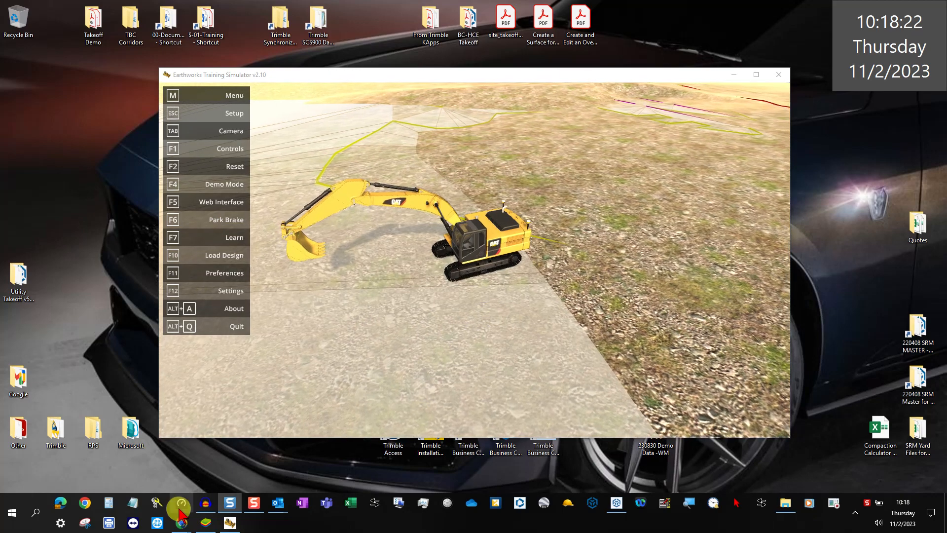
Show the 345CL WorksManager device-list capture fit to screen, with the BlueStacks Earthworks dashboard dragged in.
{"action": "mouse_move", "coordinate": [229, 502]}
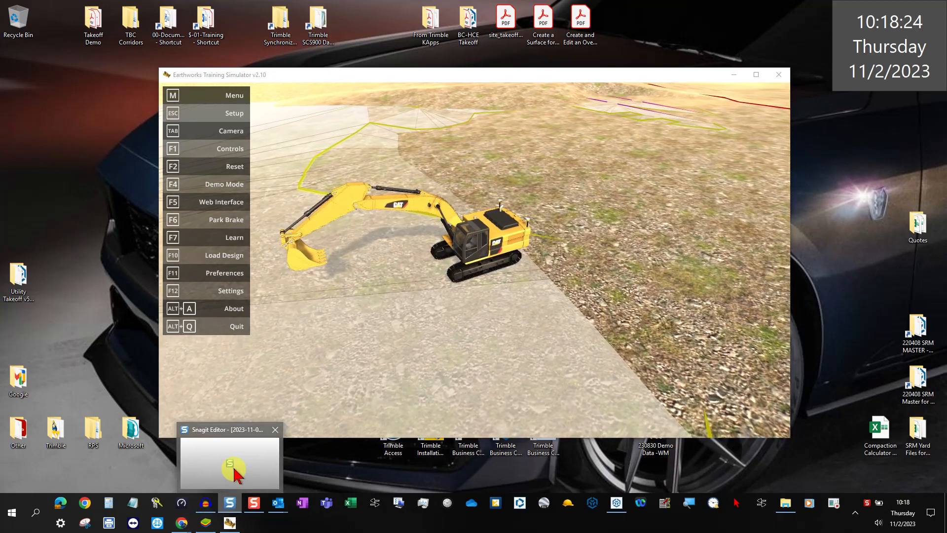
{"action": "left_click", "coordinate": [231, 469]}
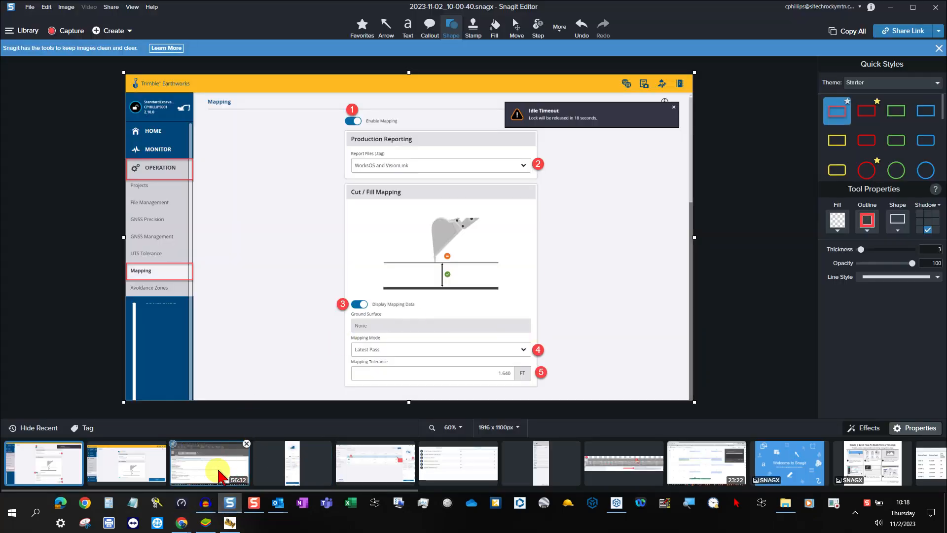
{"action": "left_click", "coordinate": [385, 460]}
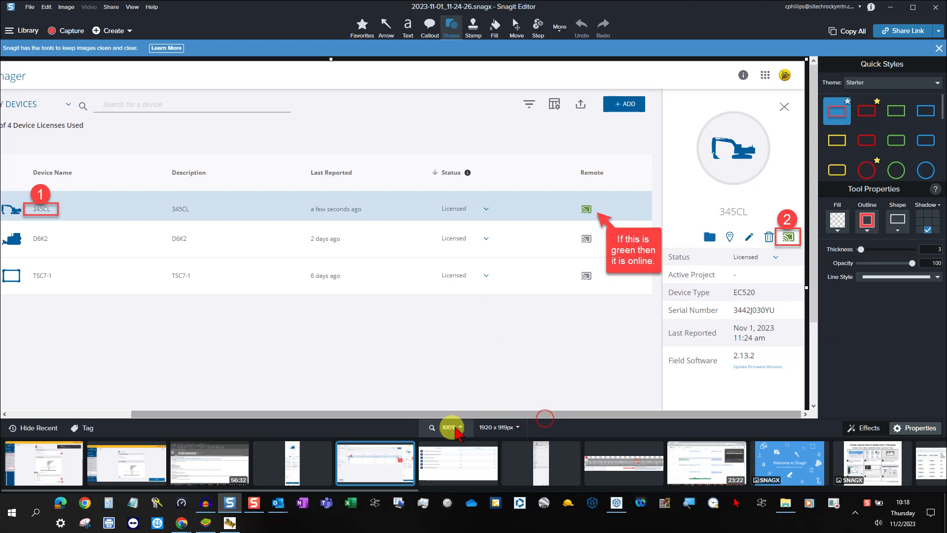
{"action": "left_click", "coordinate": [452, 427]}
{"action": "left_click", "coordinate": [414, 374]}
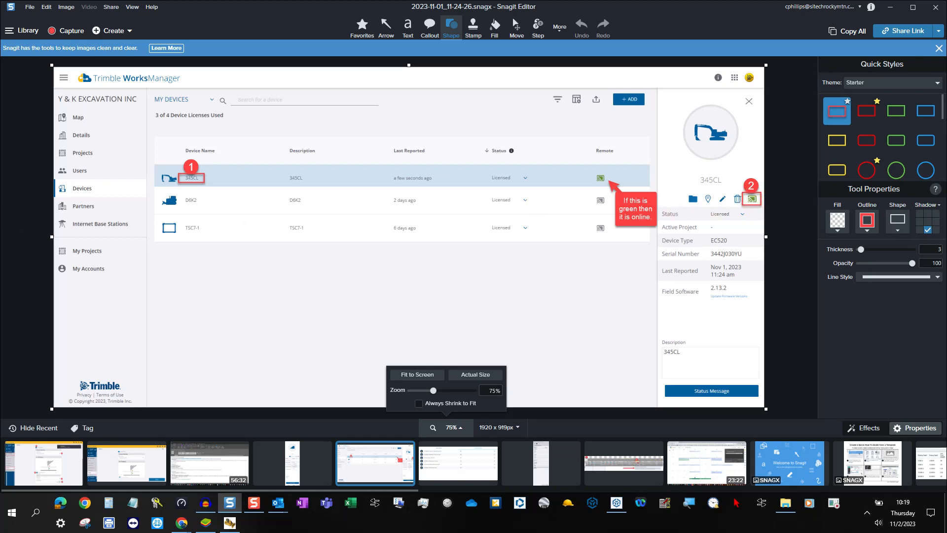
{"action": "left_click_drag", "start_coordinate": [0, 110], "coordinate": [533, 71]}
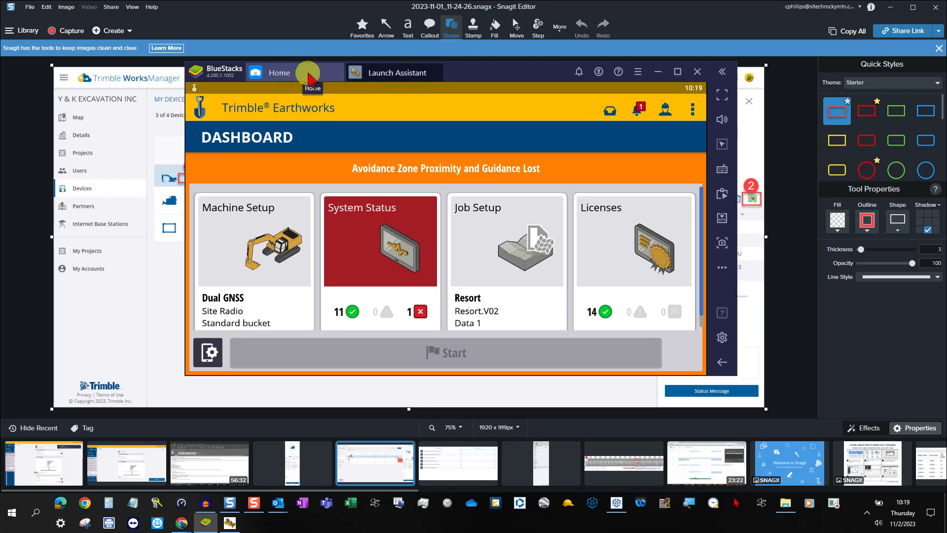
Put BlueStacks on its home screen, move it off screen, and minimise Snagit Editor.
{"action": "left_click", "coordinate": [269, 74]}
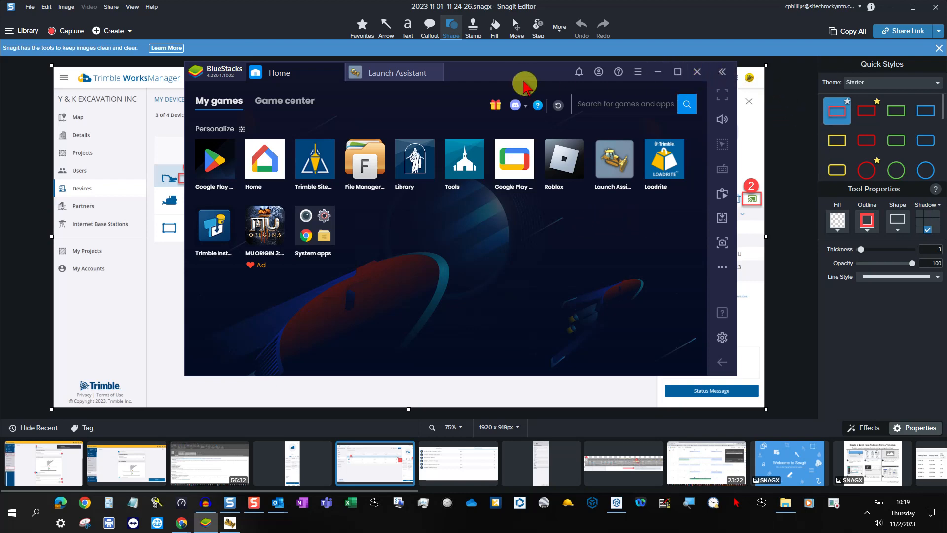
{"action": "left_click_drag", "start_coordinate": [523, 73], "coordinate": [0, 183]}
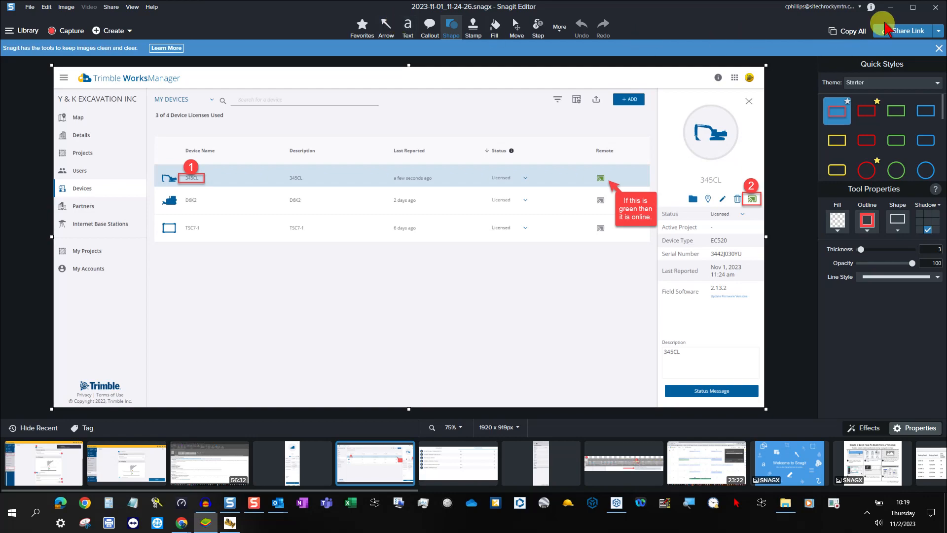
{"action": "left_click", "coordinate": [891, 7]}
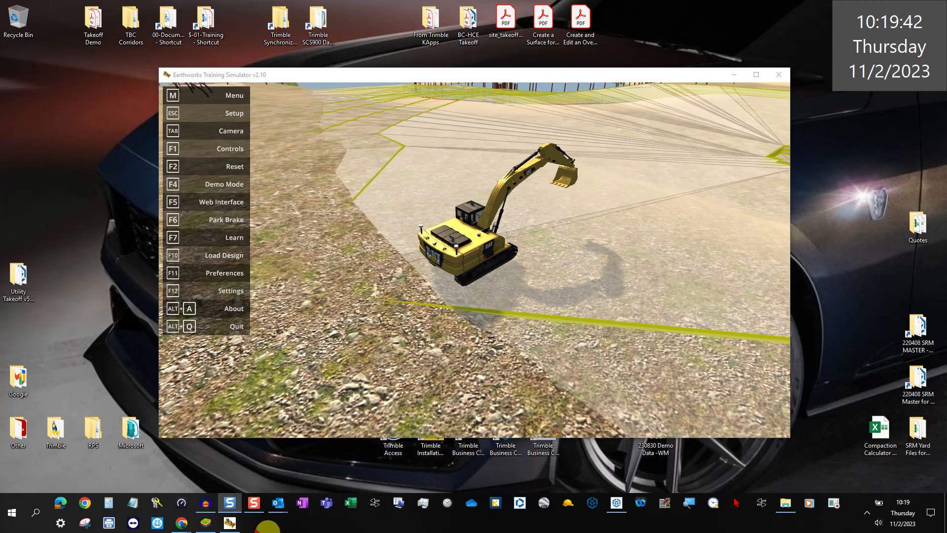
Discard the unapplied mapping changes in Chrome, then go to the Operation Projects page.
{"action": "mouse_move", "coordinate": [183, 525]}
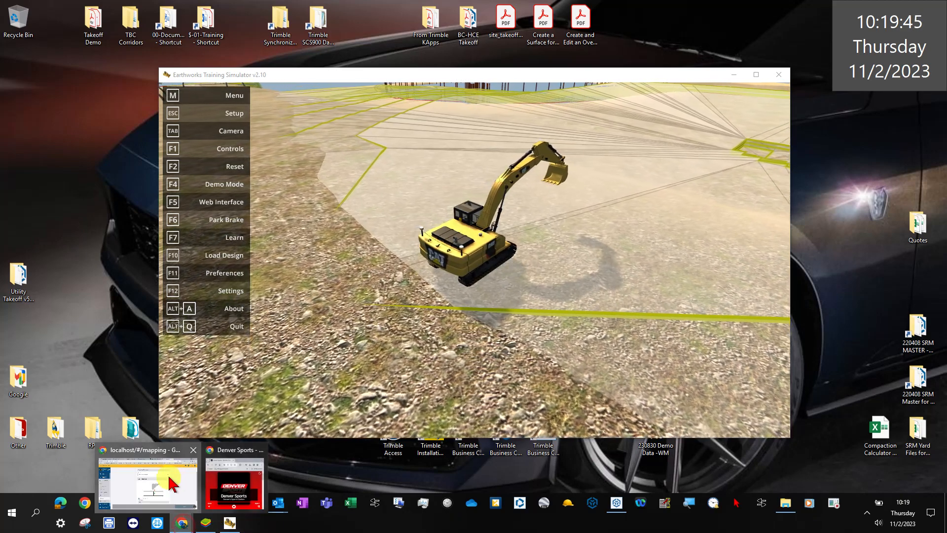
{"action": "left_click", "coordinate": [169, 477]}
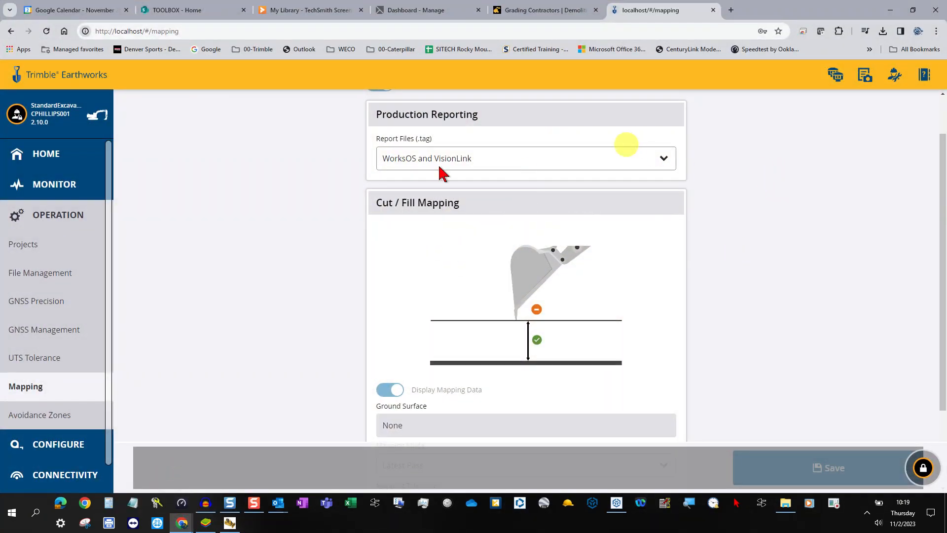
{"action": "left_click", "coordinate": [46, 154]}
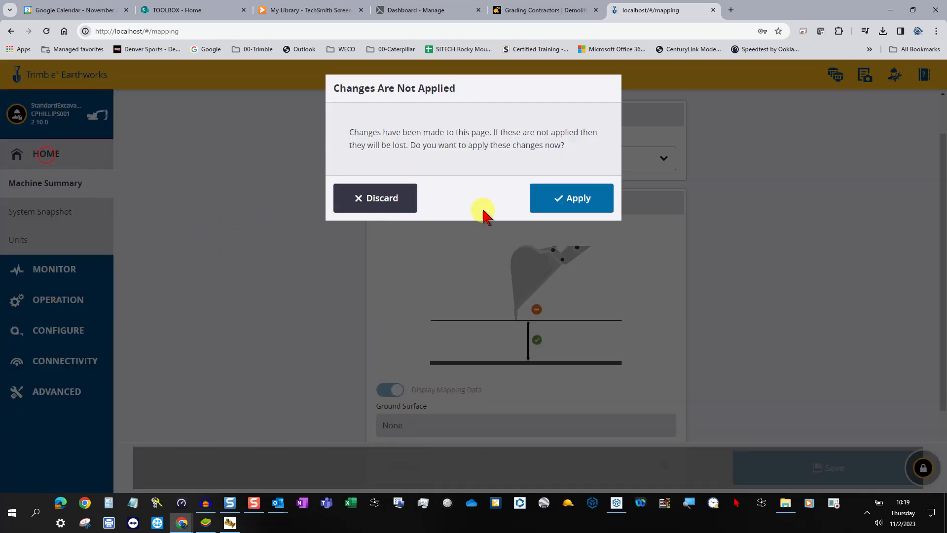
{"action": "left_click", "coordinate": [561, 200]}
{"action": "left_click", "coordinate": [373, 200]}
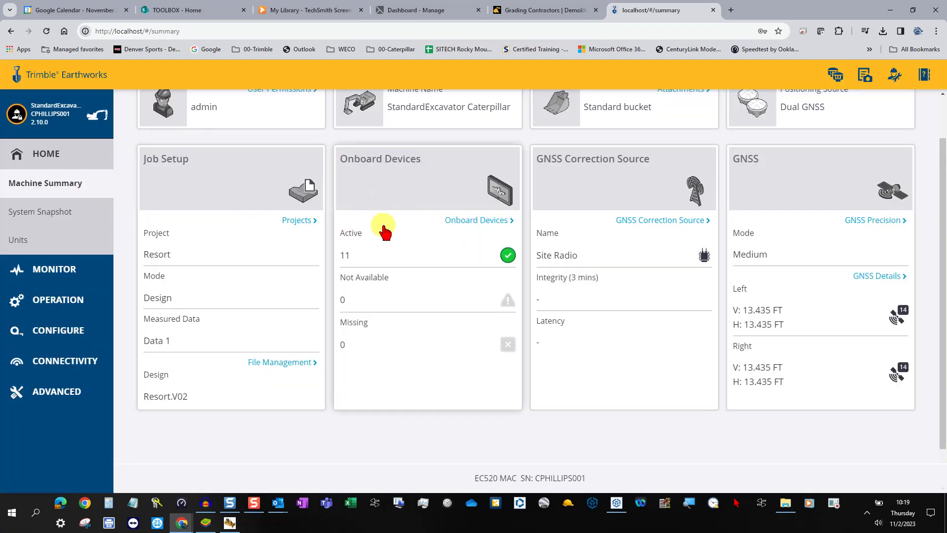
{"action": "scroll", "coordinate": [888, 157], "scroll_direction": "up", "scroll_amount": 2}
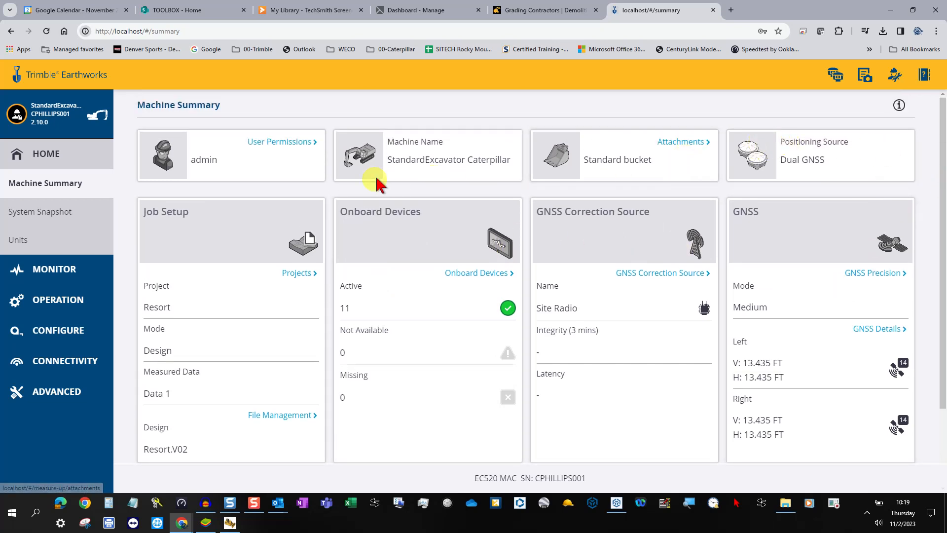
{"action": "left_click", "coordinate": [58, 305]}
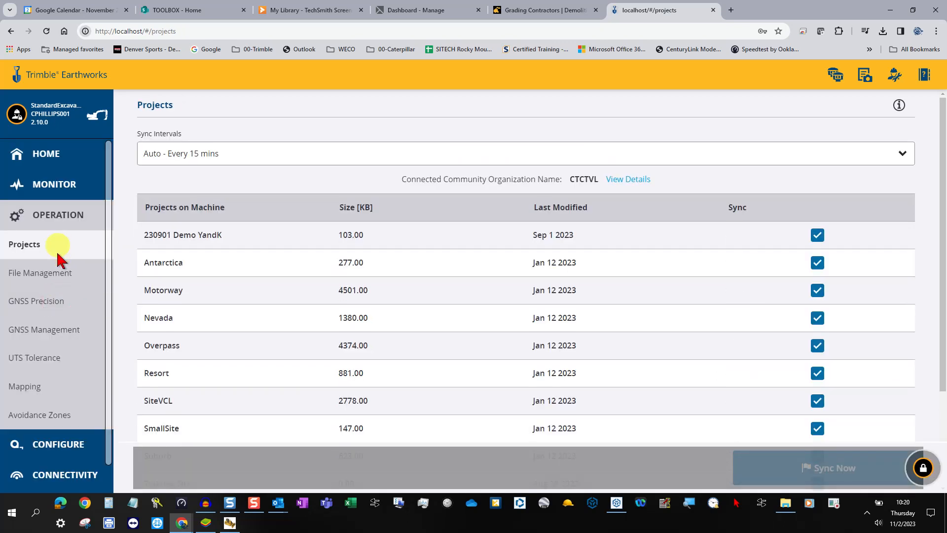
Review the Mapping page settings and send the operator a remote-access unlock request.
{"action": "left_click", "coordinate": [31, 390]}
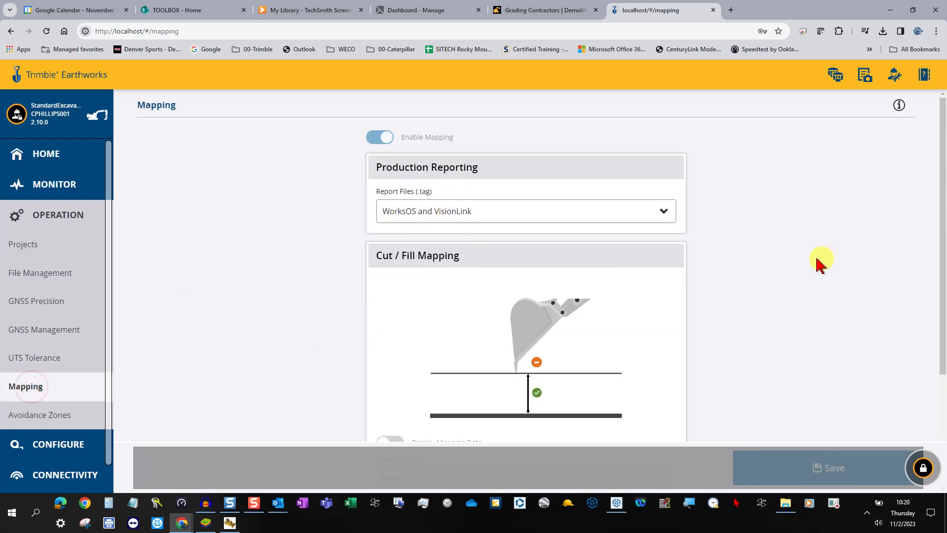
{"action": "scroll", "coordinate": [791, 231], "scroll_direction": "down", "scroll_amount": 3}
{"action": "scroll", "coordinate": [796, 230], "scroll_direction": "up", "scroll_amount": 4}
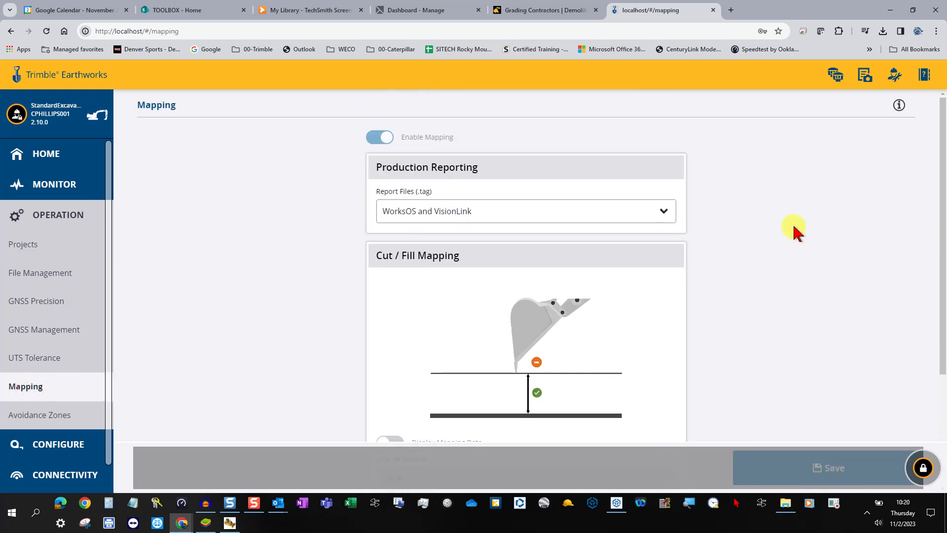
{"action": "scroll", "coordinate": [795, 231], "scroll_direction": "down", "scroll_amount": 2}
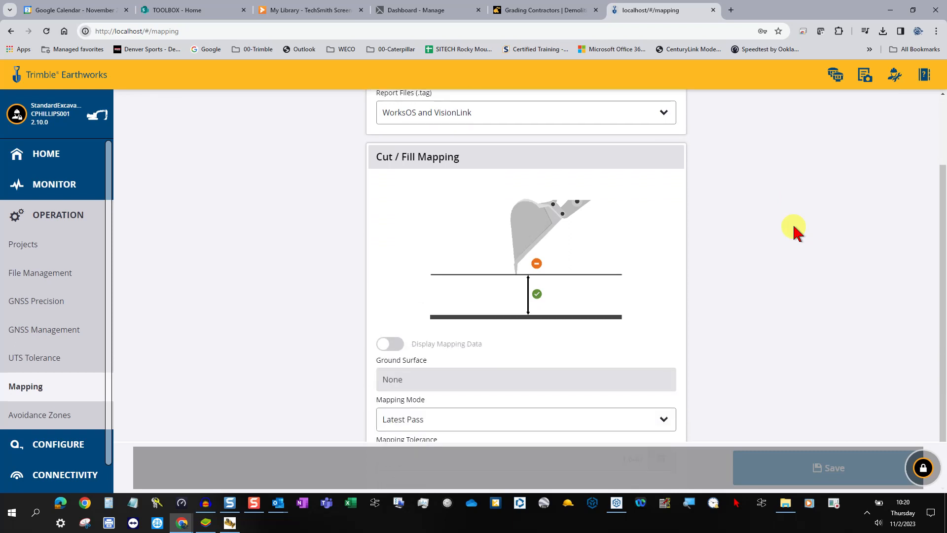
{"action": "scroll", "coordinate": [795, 231], "scroll_direction": "up", "scroll_amount": 2}
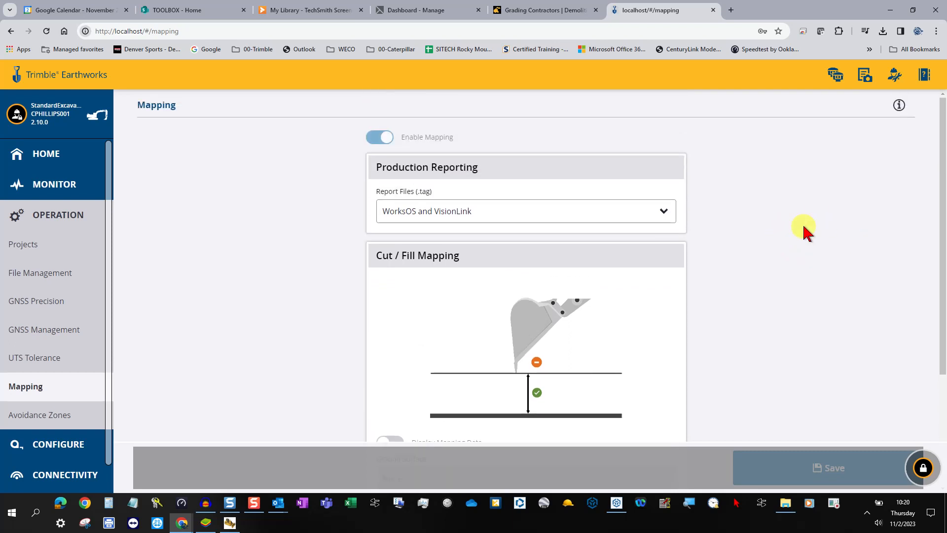
{"action": "left_click", "coordinate": [923, 469]}
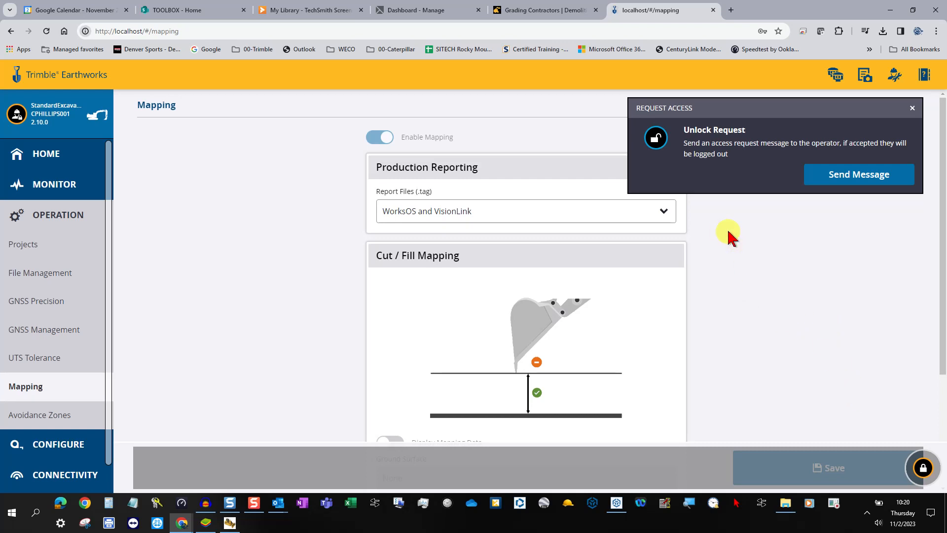
{"action": "left_click", "coordinate": [862, 182]}
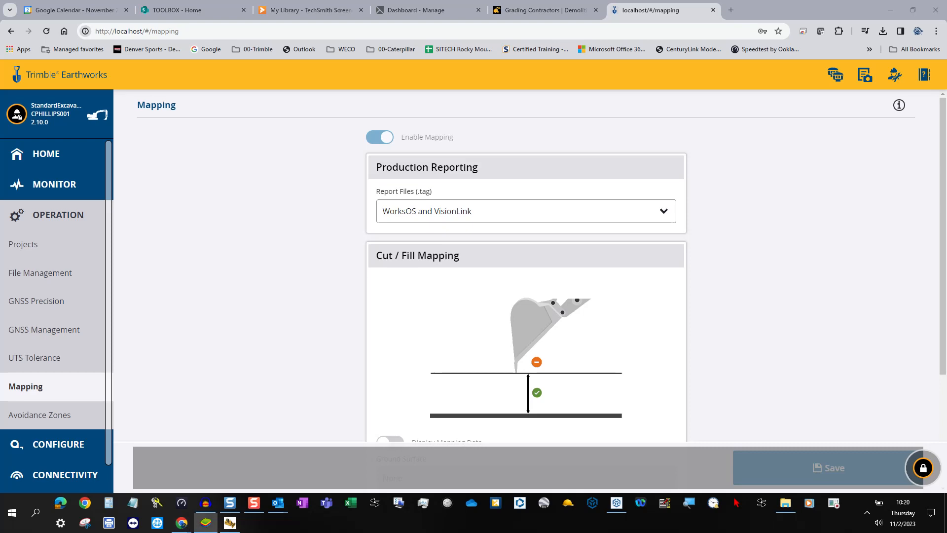
Bring the BlueStacks dashboard back and toggle the remote access lock on the Mapping page.
{"action": "left_click_drag", "start_coordinate": [0, 158], "coordinate": [442, 74]}
{"action": "left_click", "coordinate": [832, 296]}
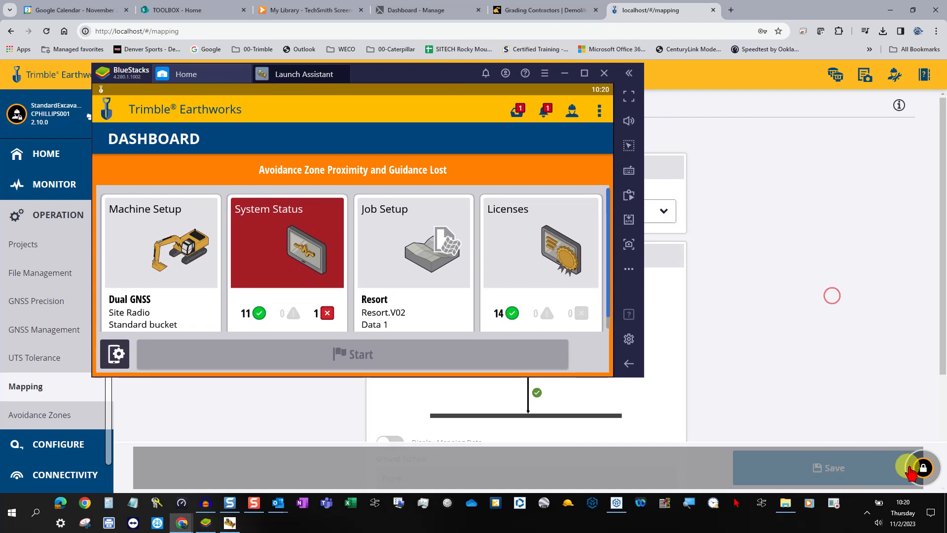
{"action": "left_click", "coordinate": [923, 472]}
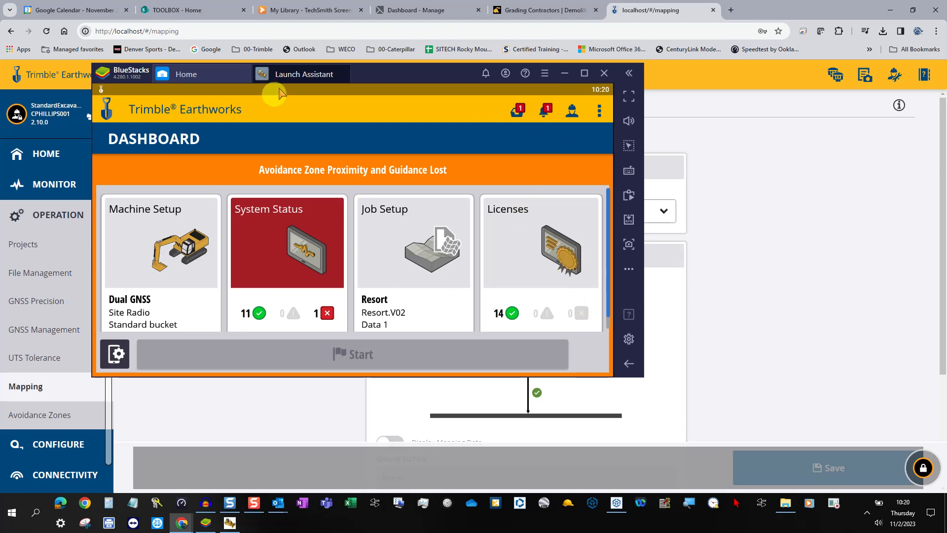
Accept the Maintenance Lockout Requested message in the operator app, then move the emulator aside.
{"action": "left_click", "coordinate": [235, 75]}
{"action": "left_click", "coordinate": [293, 74]}
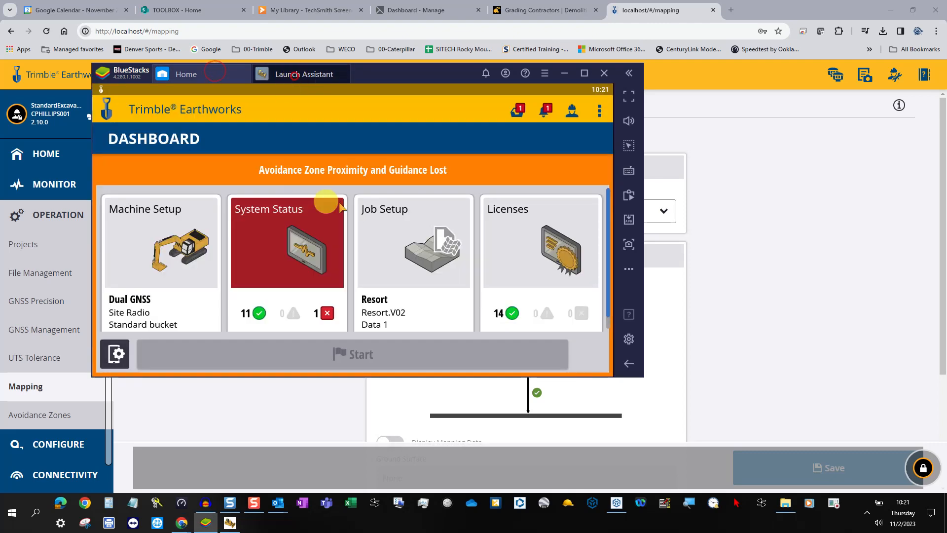
{"action": "left_click", "coordinate": [517, 109]}
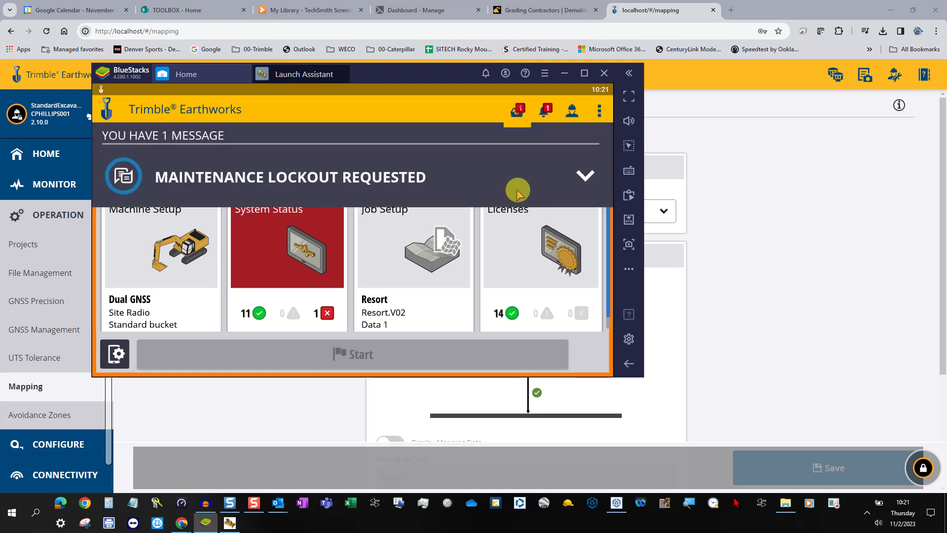
{"action": "left_click", "coordinate": [293, 177]}
{"action": "left_click", "coordinate": [462, 242]}
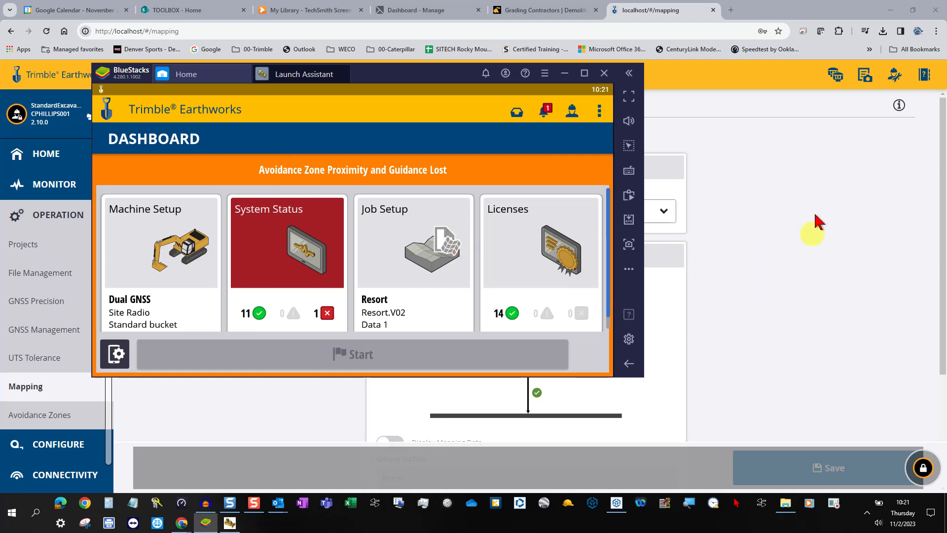
{"action": "left_click_drag", "start_coordinate": [453, 70], "coordinate": [0, 119]}
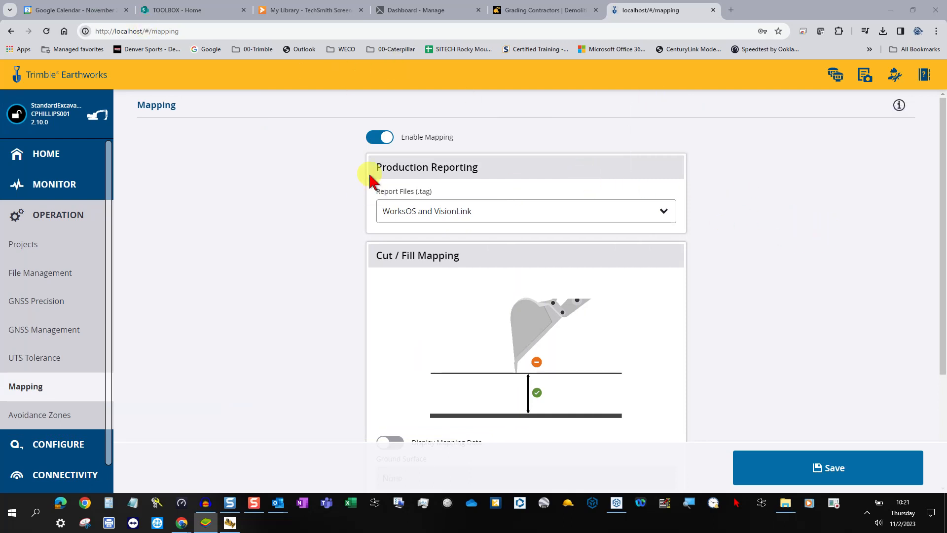
Re-enable mapping and keep Report Files set to WorksOS and VisionLink.
{"action": "left_click", "coordinate": [389, 138]}
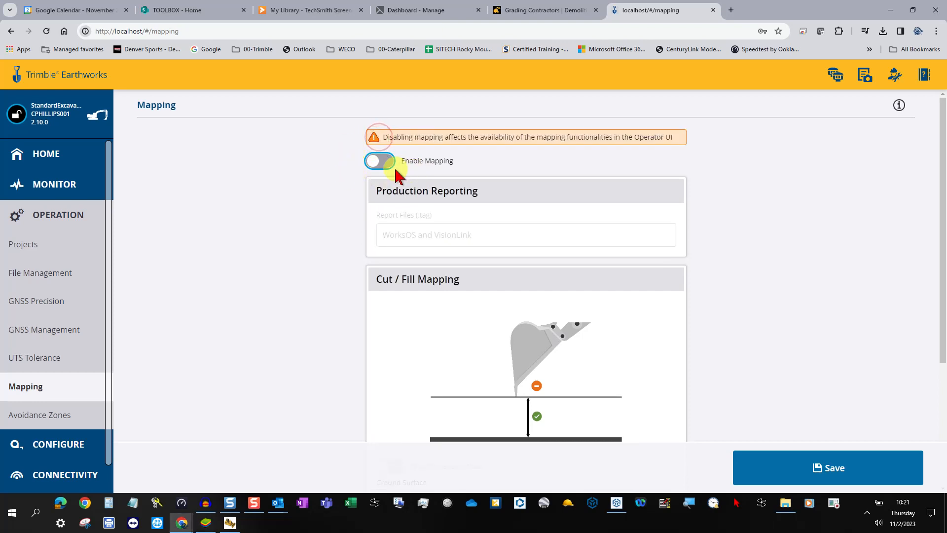
{"action": "left_click", "coordinate": [385, 166]}
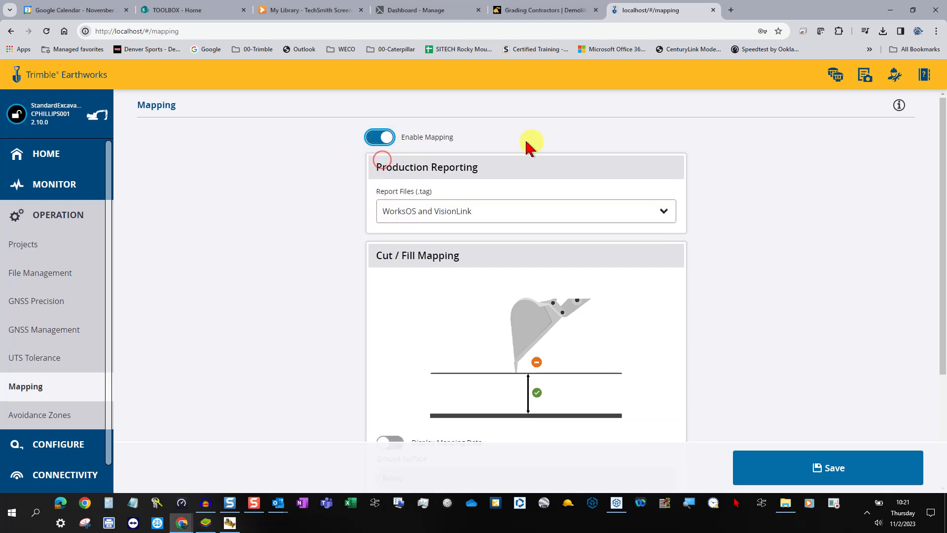
{"action": "left_click", "coordinate": [662, 211]}
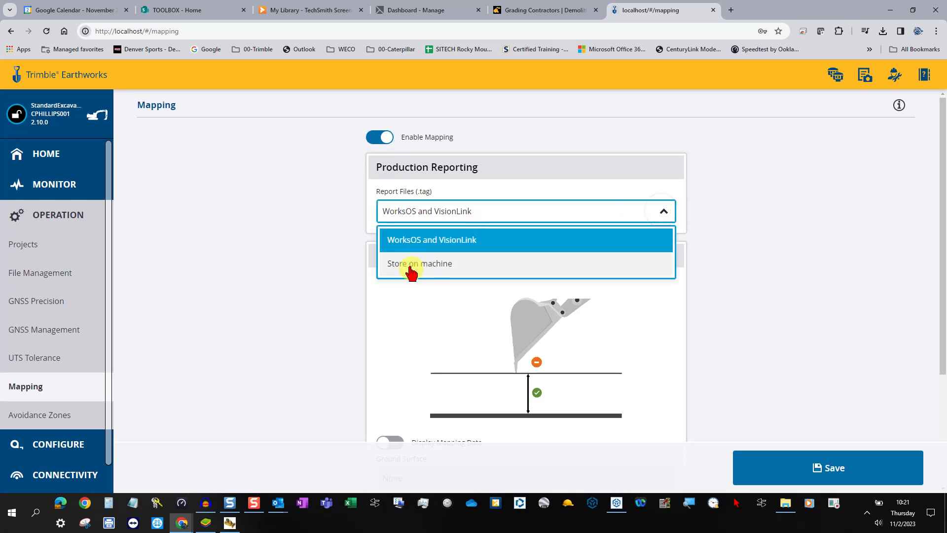
{"action": "left_click", "coordinate": [456, 241]}
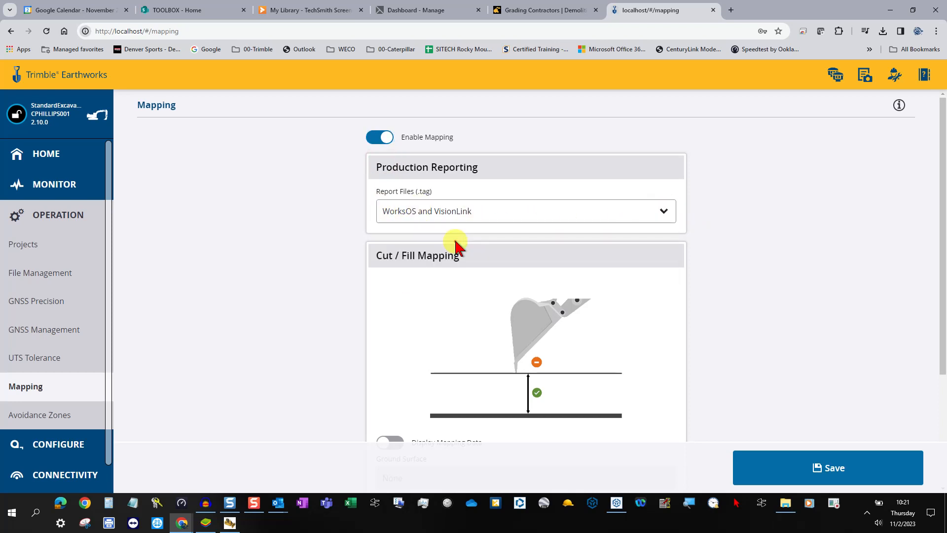
Turn on Display Mapping Data, leaving Mapping Mode at Latest Pass.
{"action": "scroll", "coordinate": [686, 311], "scroll_direction": "down", "scroll_amount": 3}
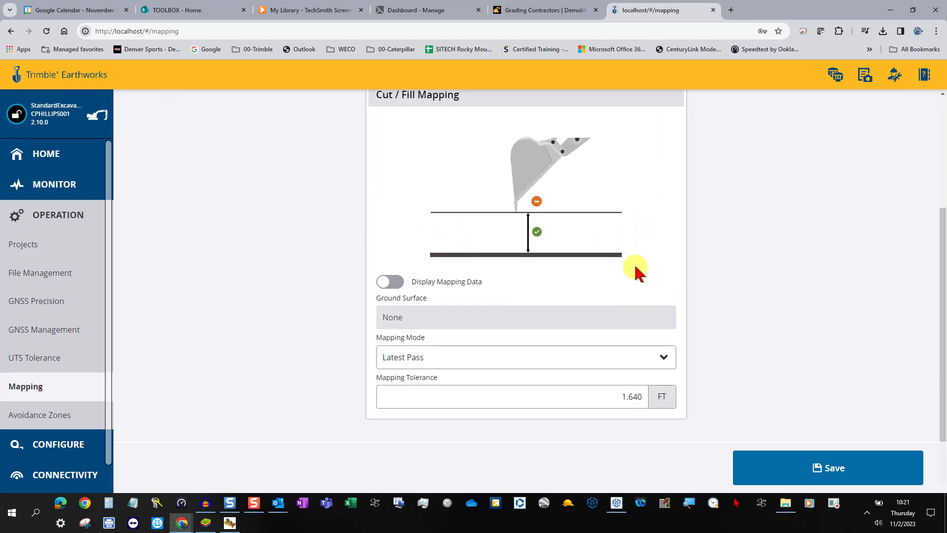
{"action": "scroll", "coordinate": [636, 271], "scroll_direction": "up", "scroll_amount": 1}
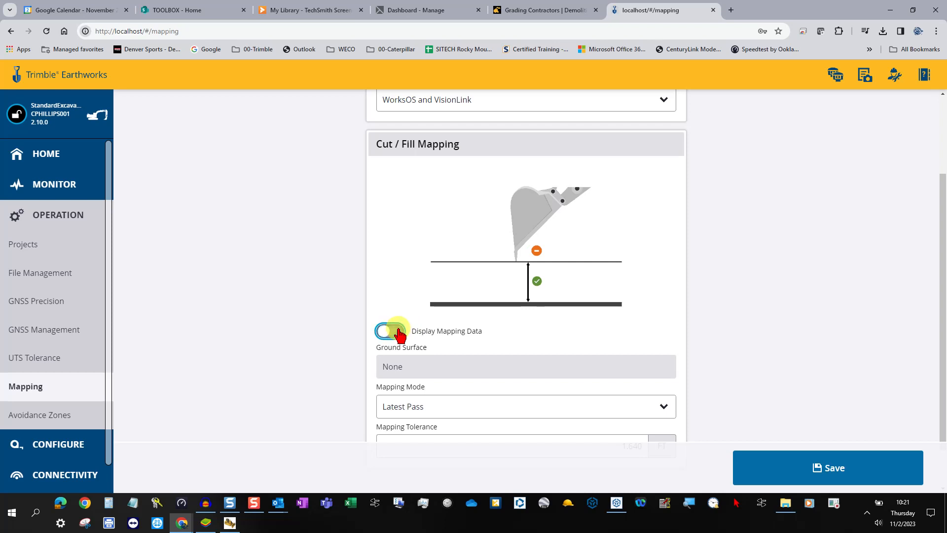
{"action": "left_click", "coordinate": [398, 334]}
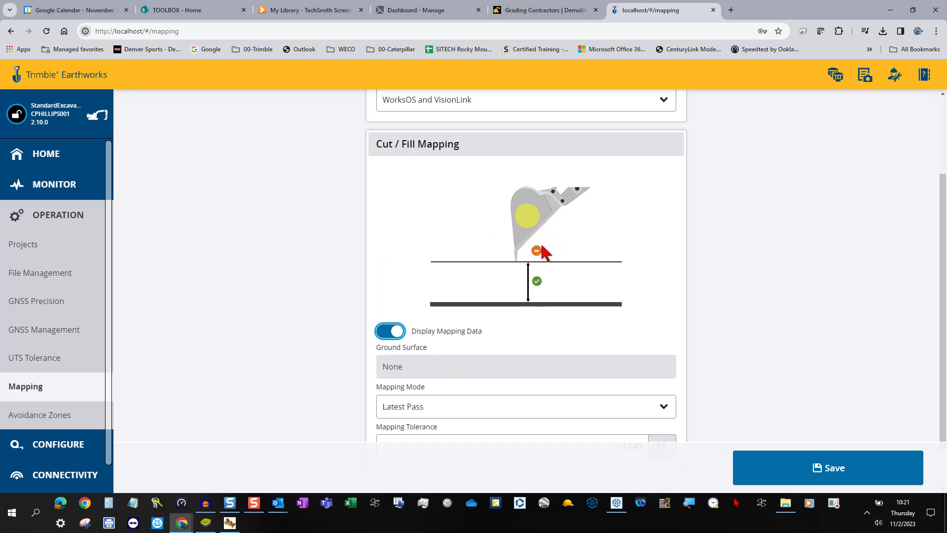
{"action": "left_click", "coordinate": [661, 407]}
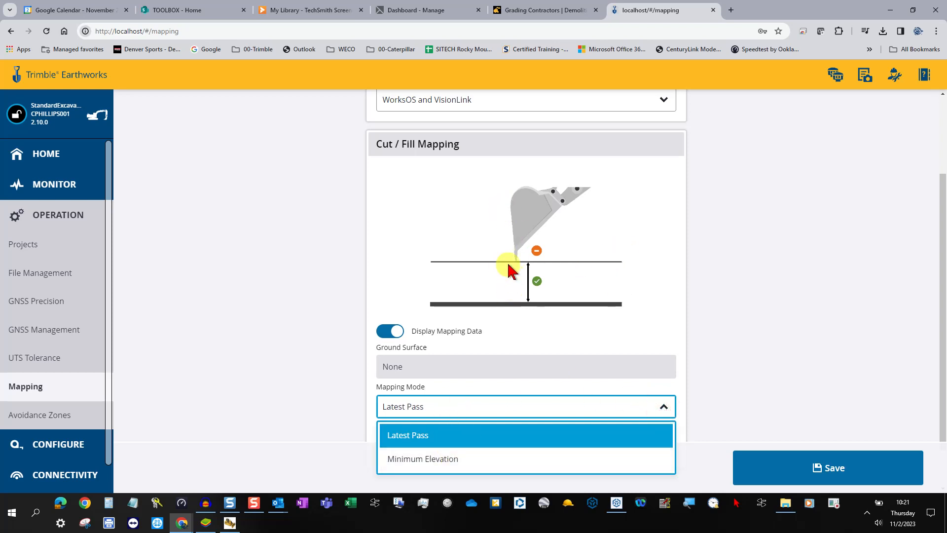
{"action": "left_click", "coordinate": [750, 366]}
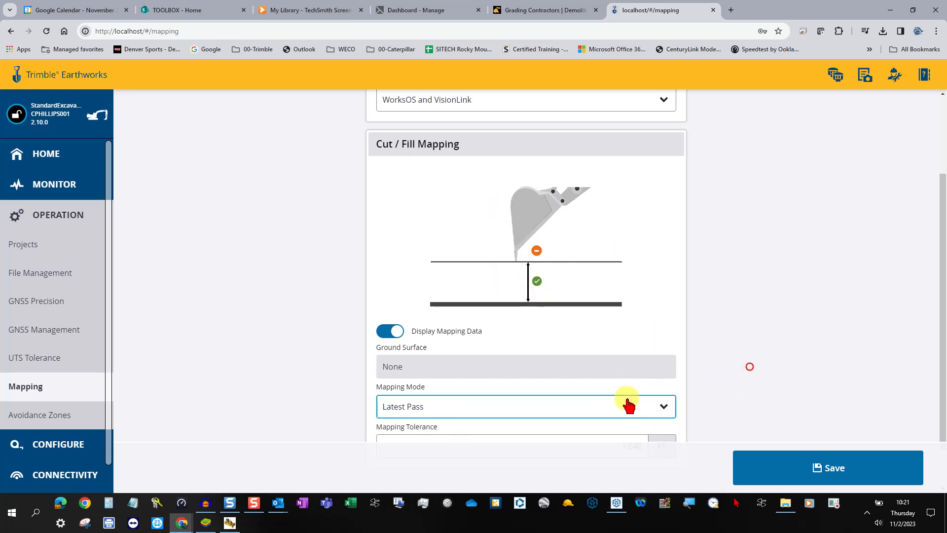
{"action": "scroll", "coordinate": [630, 392], "scroll_direction": "down", "scroll_amount": 1}
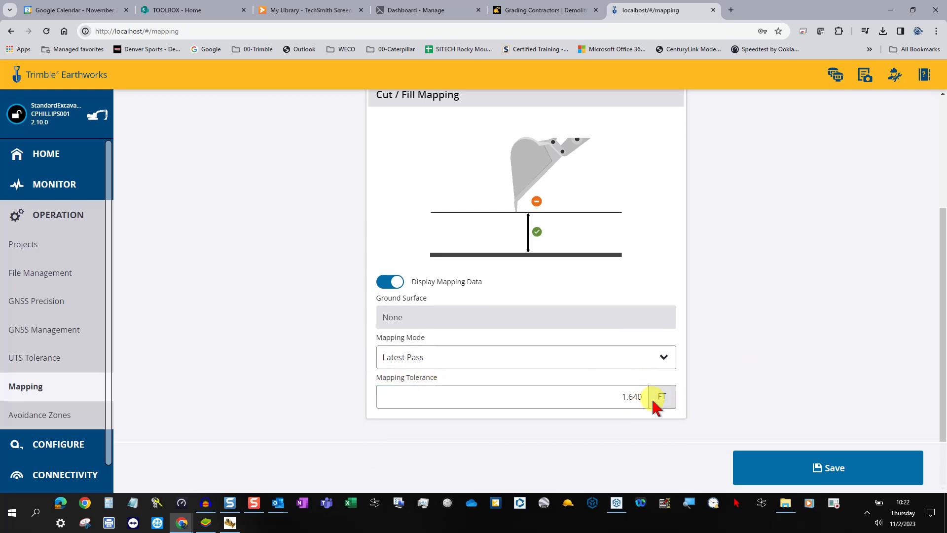
{"action": "scroll", "coordinate": [597, 269], "scroll_direction": "up", "scroll_amount": 2}
{"action": "scroll", "coordinate": [597, 268], "scroll_direction": "up", "scroll_amount": 2}
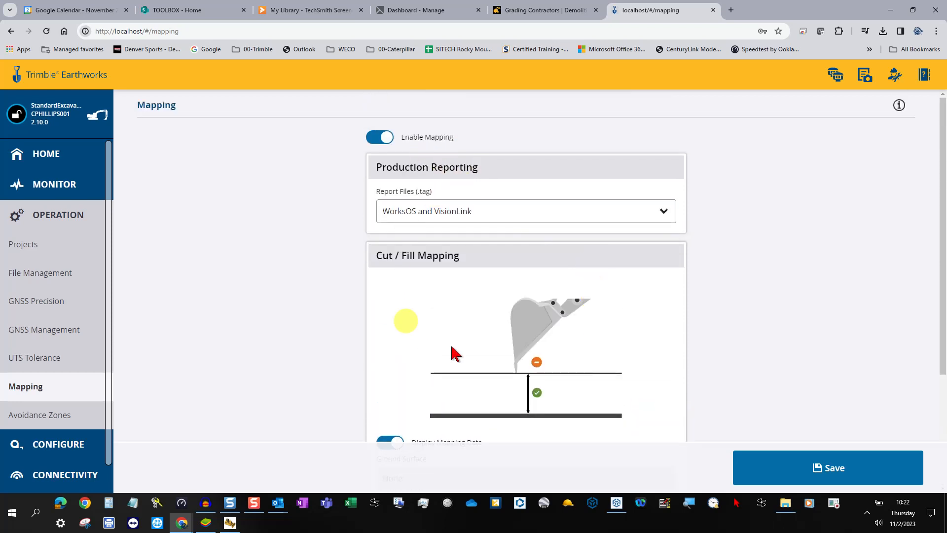
Save the Mapping settings, send the Release Lock message, and log in on the BlueStacks operator app.
{"action": "left_click", "coordinate": [846, 475]}
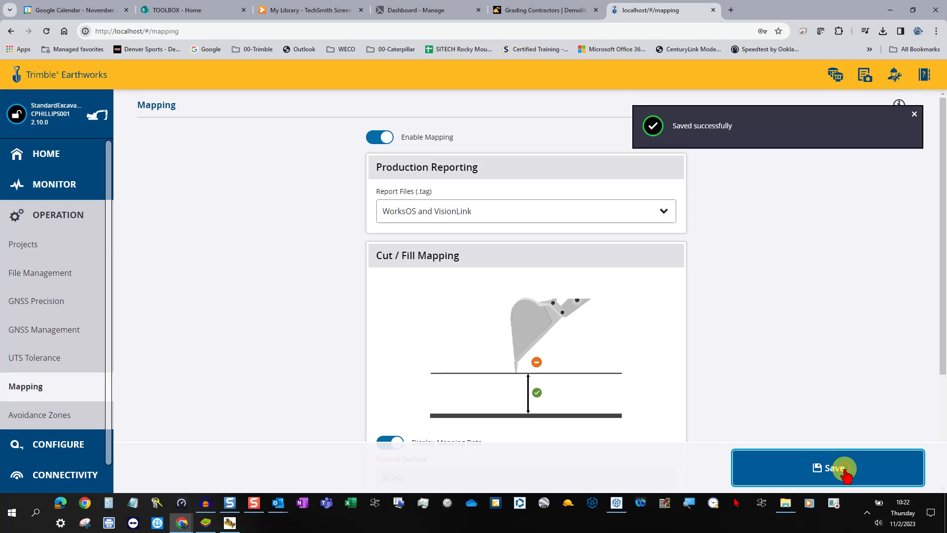
{"action": "left_click", "coordinate": [915, 114]}
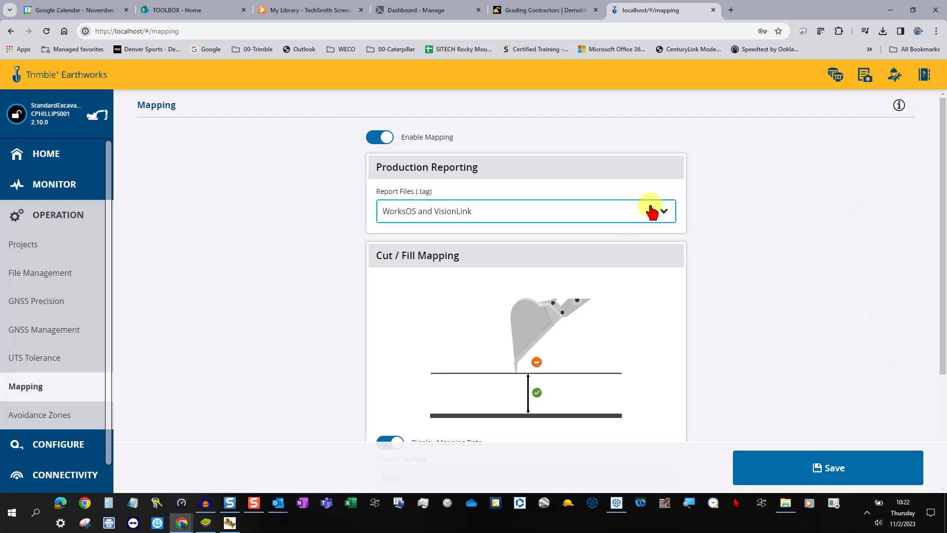
{"action": "left_click", "coordinate": [23, 118]}
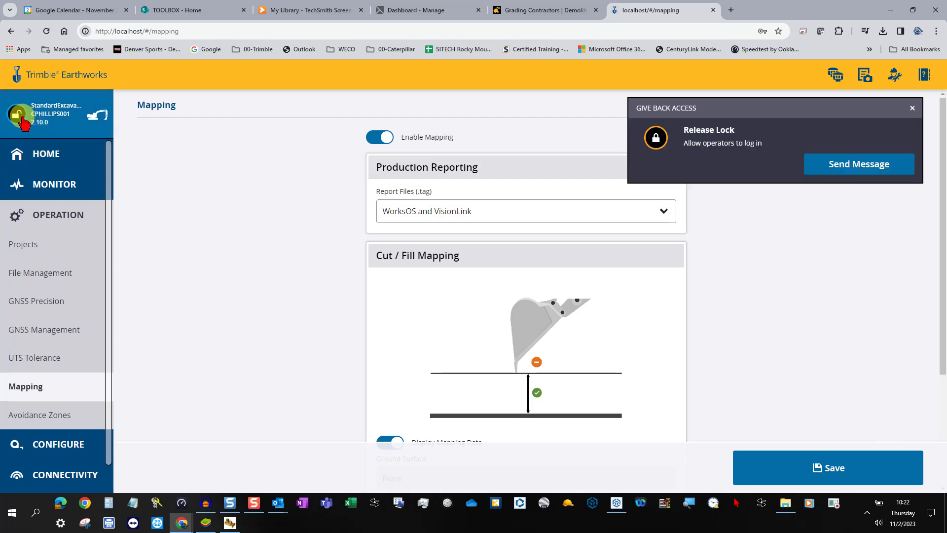
{"action": "left_click", "coordinate": [841, 164]}
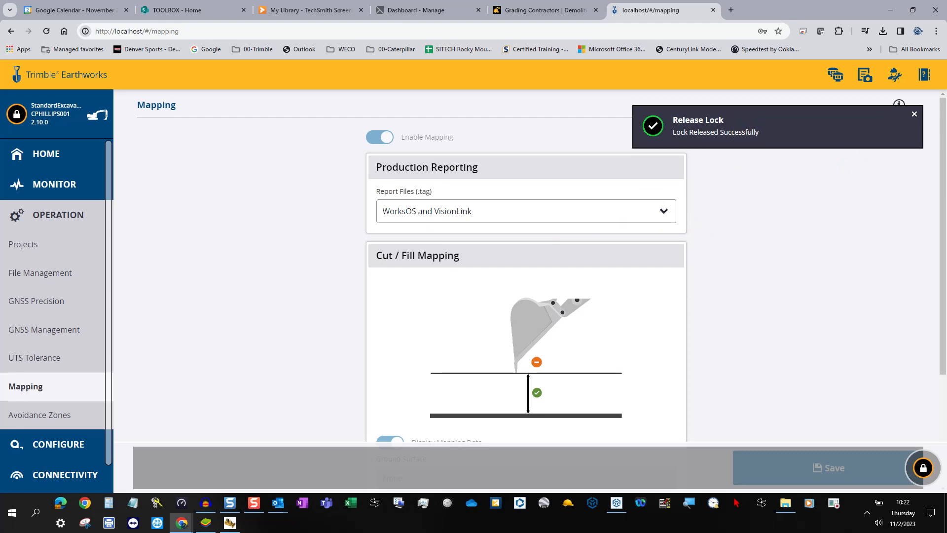
{"action": "left_click_drag", "start_coordinate": [0, 170], "coordinate": [647, 62]}
{"action": "left_click", "coordinate": [654, 255]}
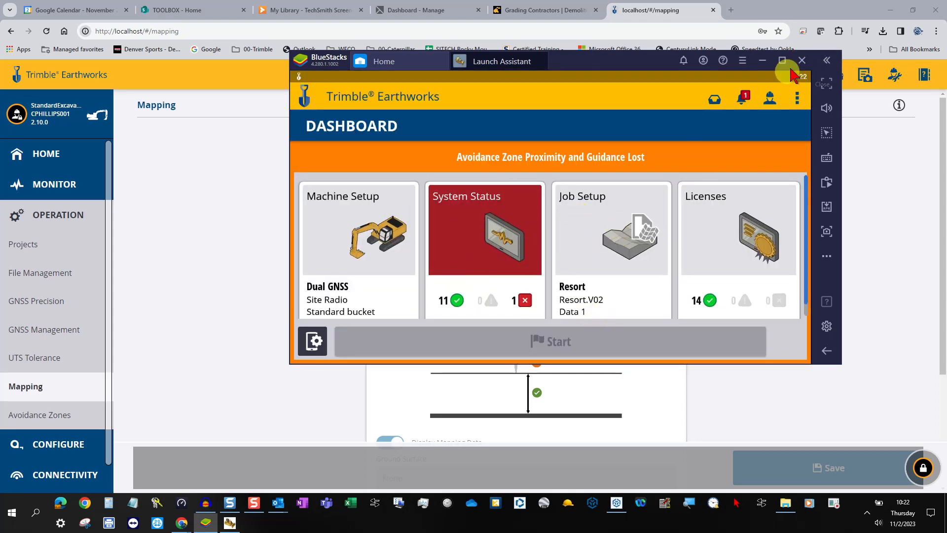
Move BlueStacks off screen and minimise Chrome to reveal the excavator simulator.
{"action": "left_click_drag", "start_coordinate": [618, 64], "coordinate": [0, 187]}
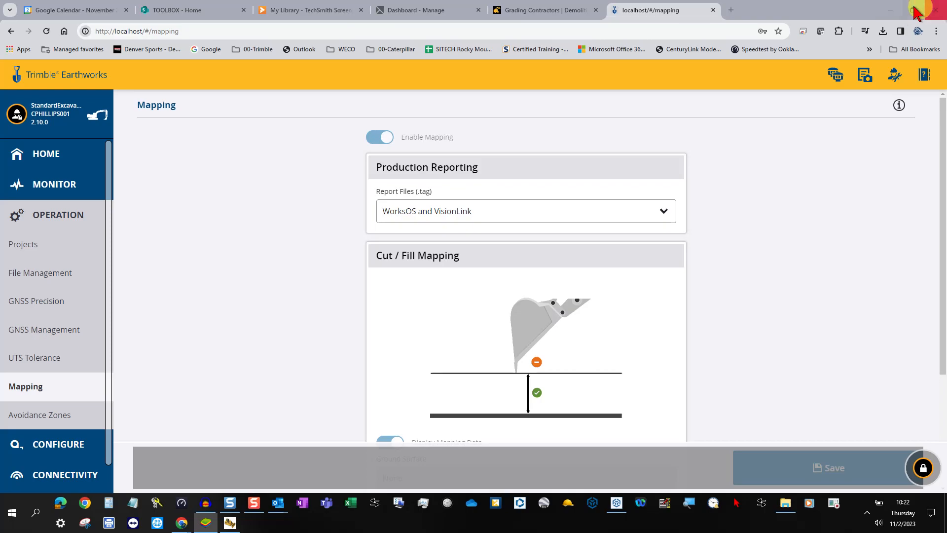
{"action": "left_click", "coordinate": [890, 10]}
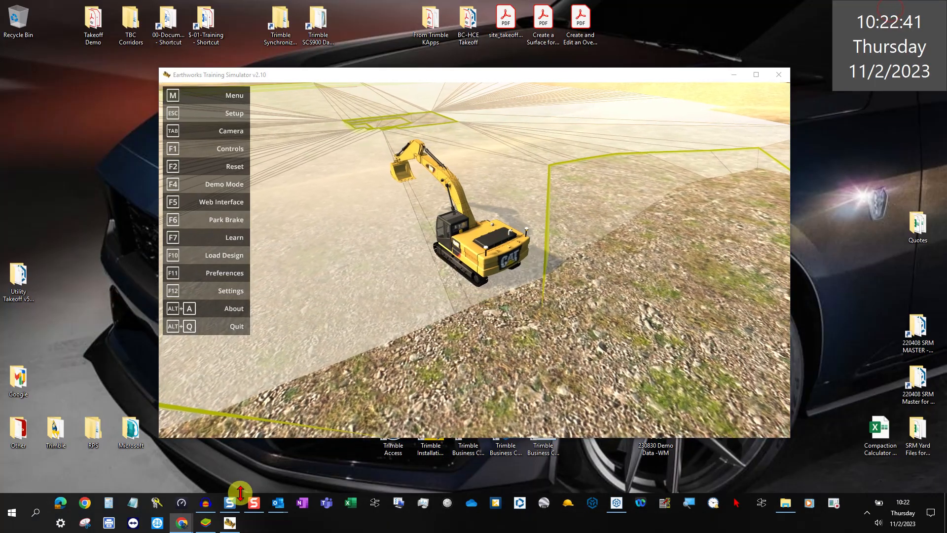